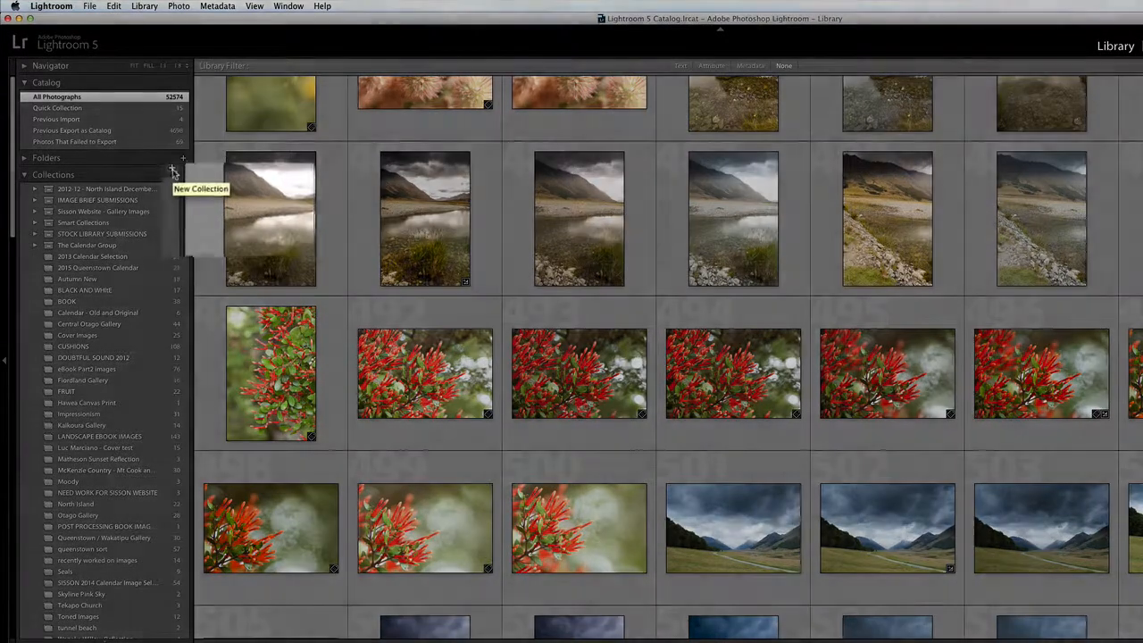
# Create a collection set named PORTFOLIO that is not nested inside another collection set
pyautogui.click(184, 177)
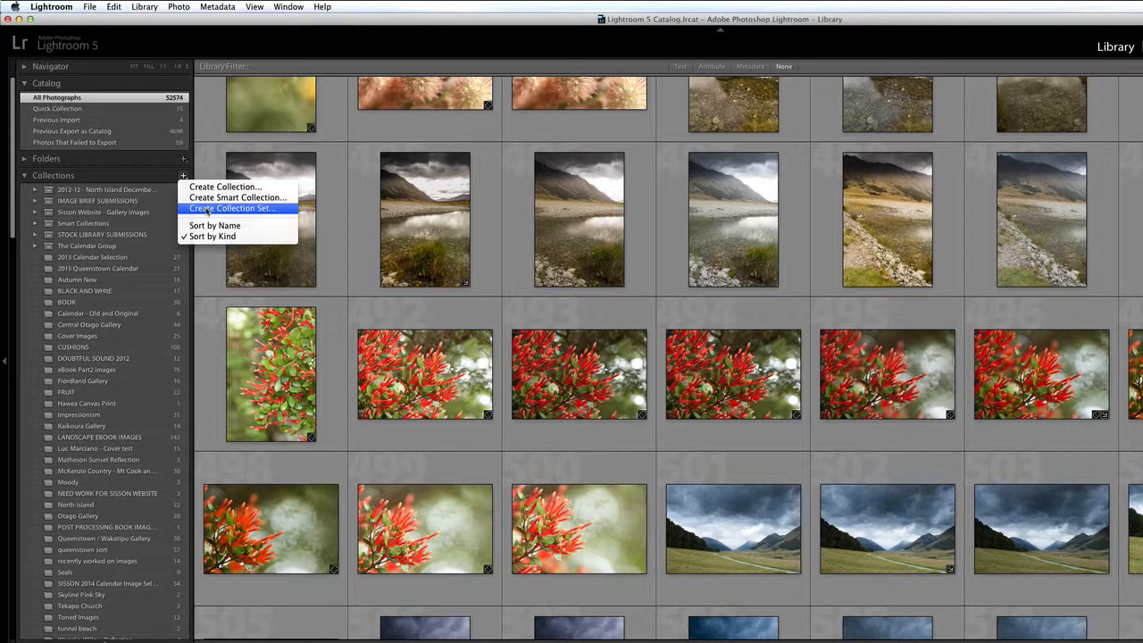
pyautogui.click(207, 211)
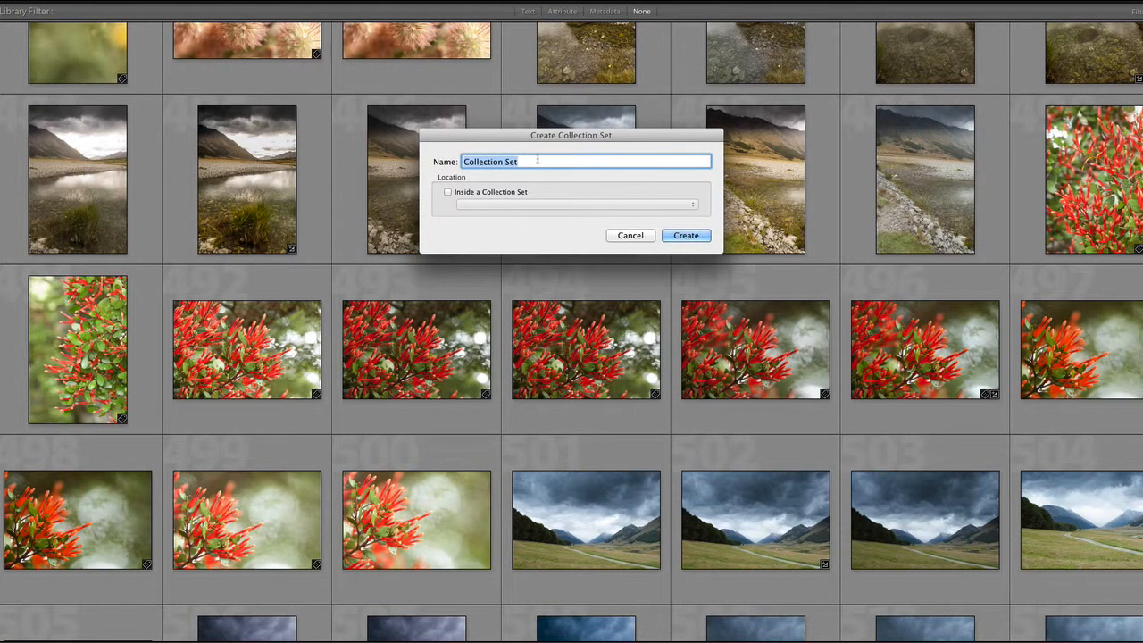
pyautogui.write('PORTFOL')
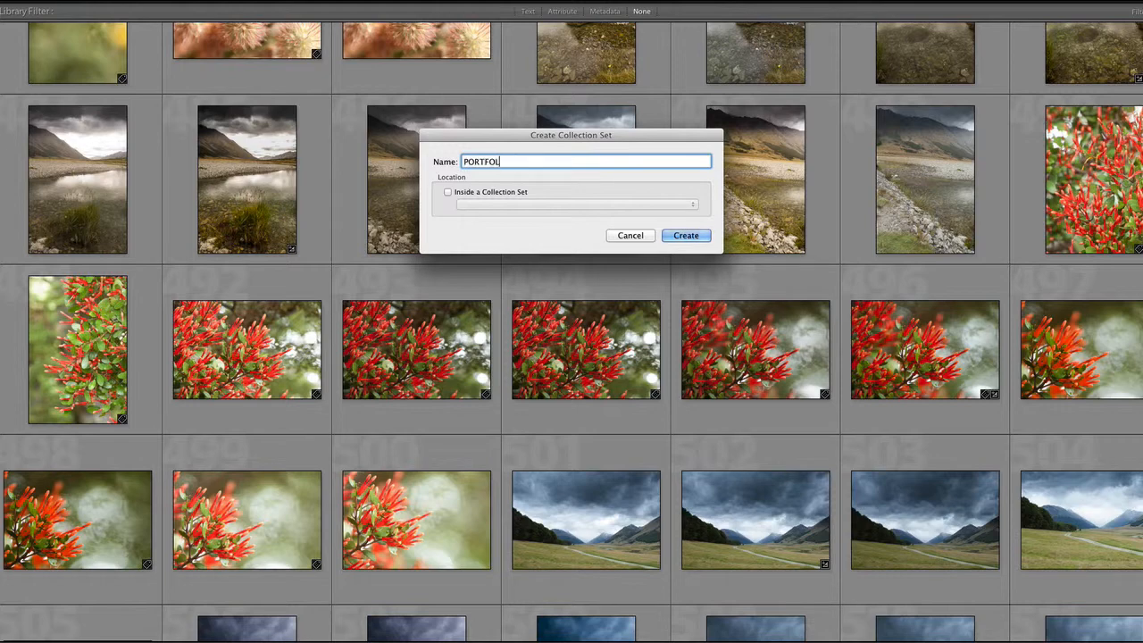
pyautogui.write('IO')
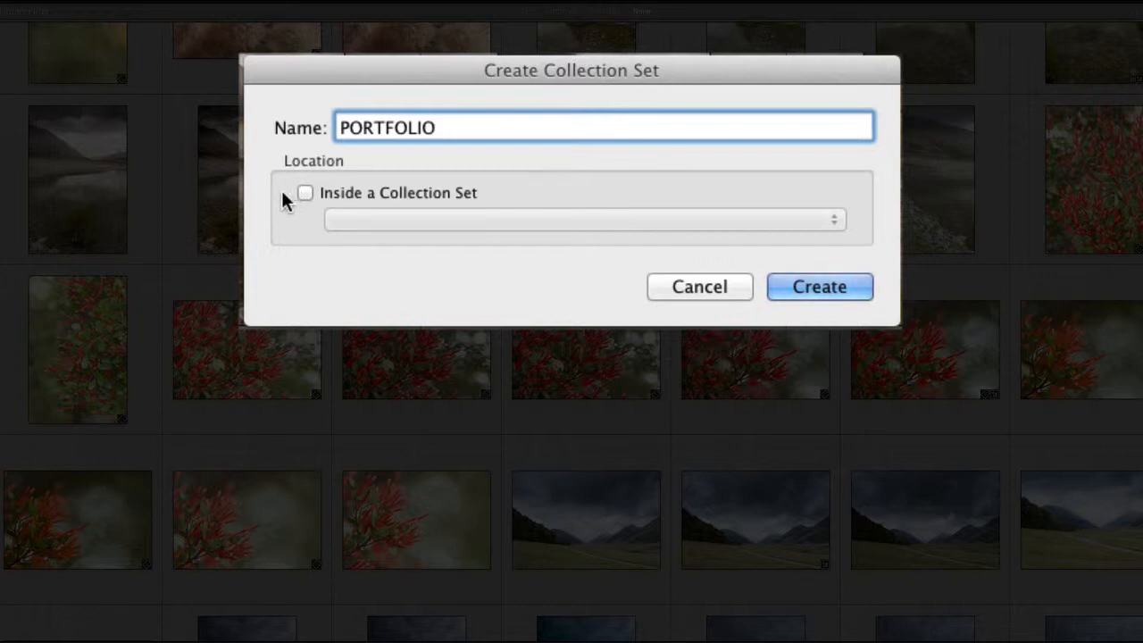
pyautogui.click(303, 193)
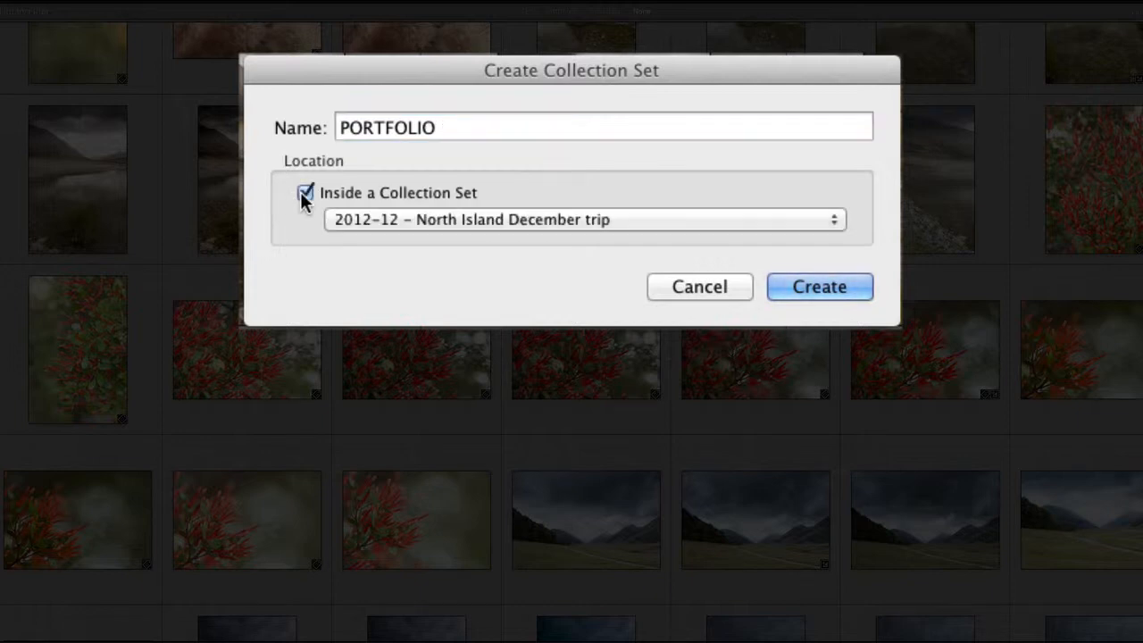
pyautogui.click(393, 218)
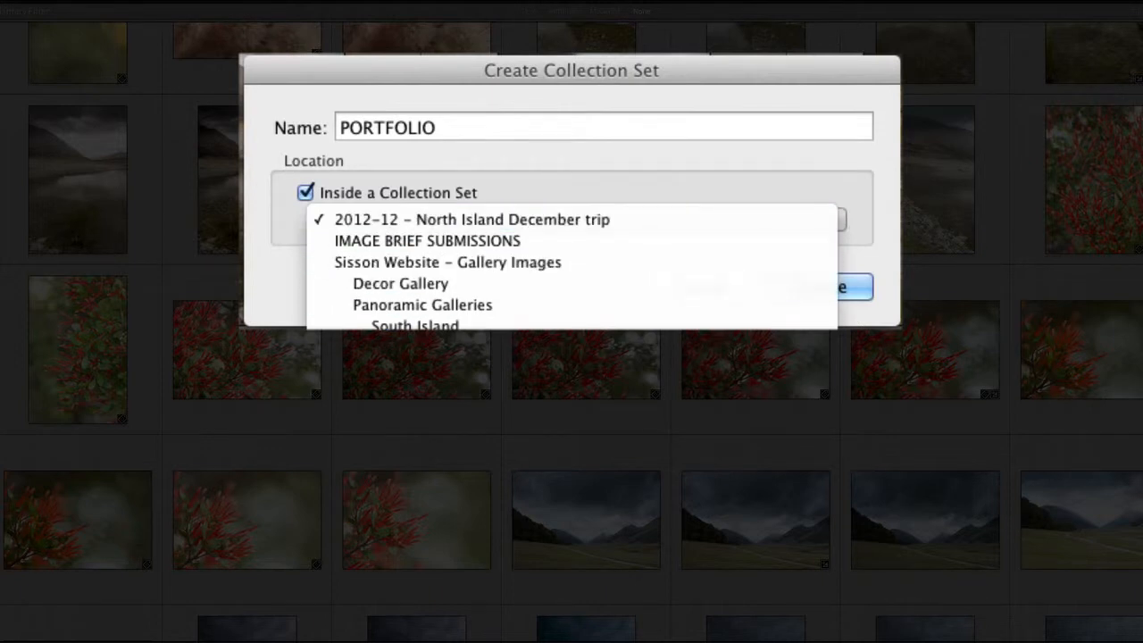
pyautogui.click(304, 195)
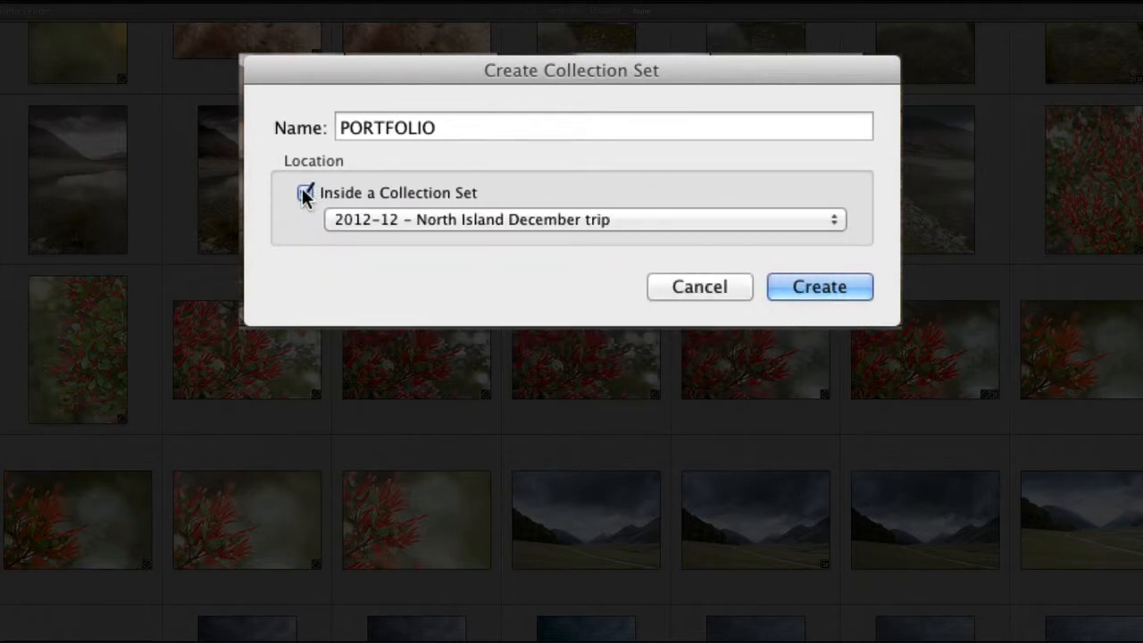
pyautogui.click(304, 194)
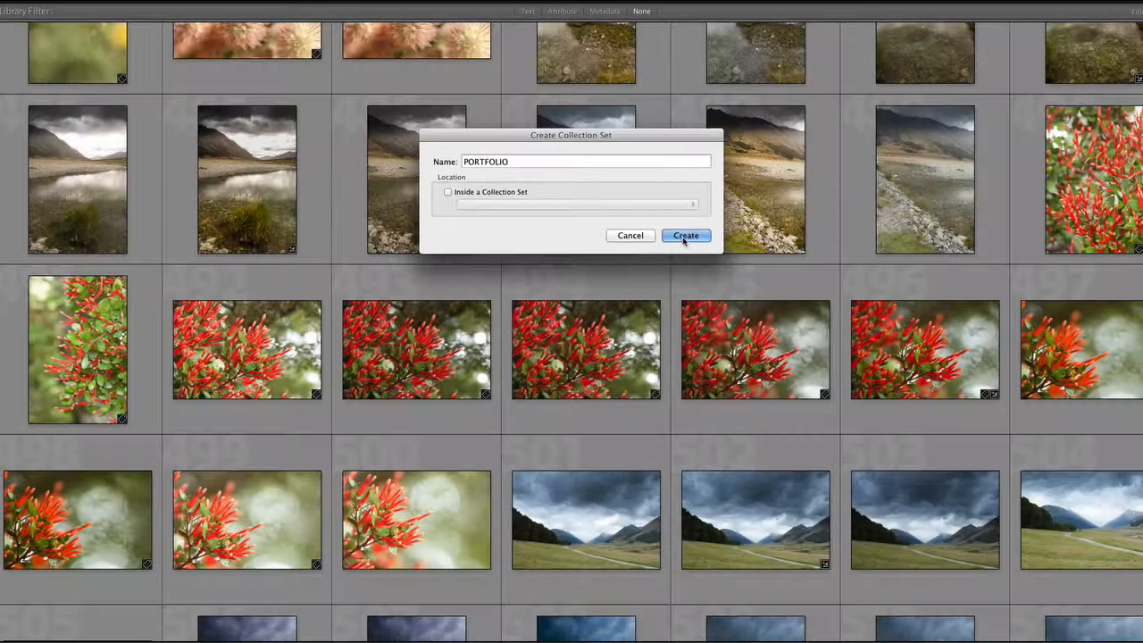
pyautogui.click(818, 293)
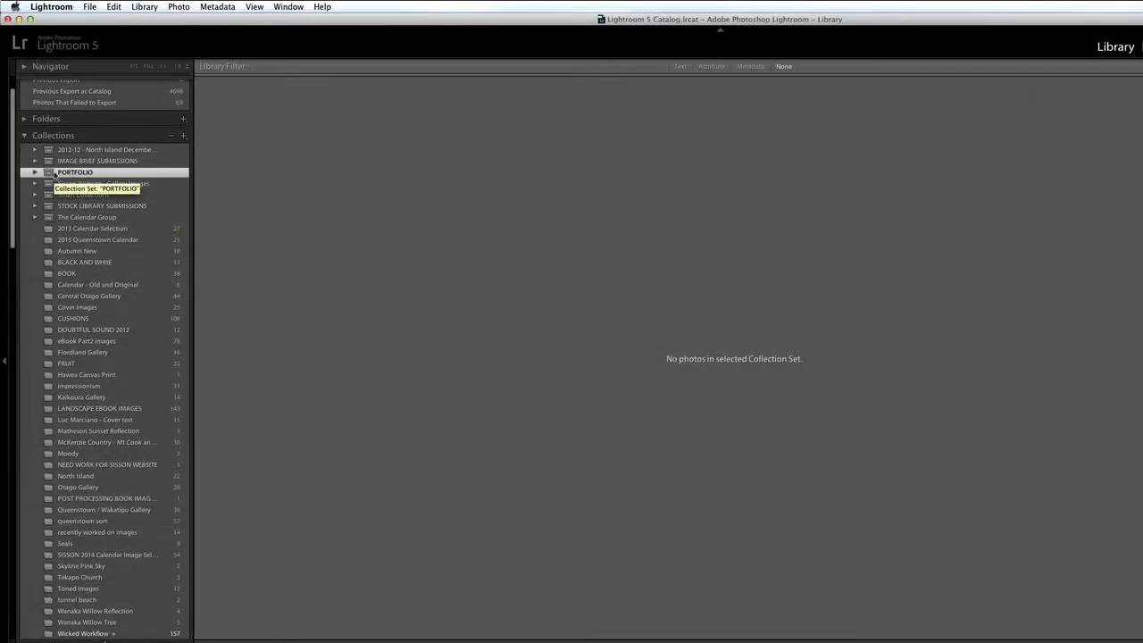
# Create a collection named Portfolio Selects inside the PORTFOLIO set and make it the target collection
pyautogui.click(184, 136)
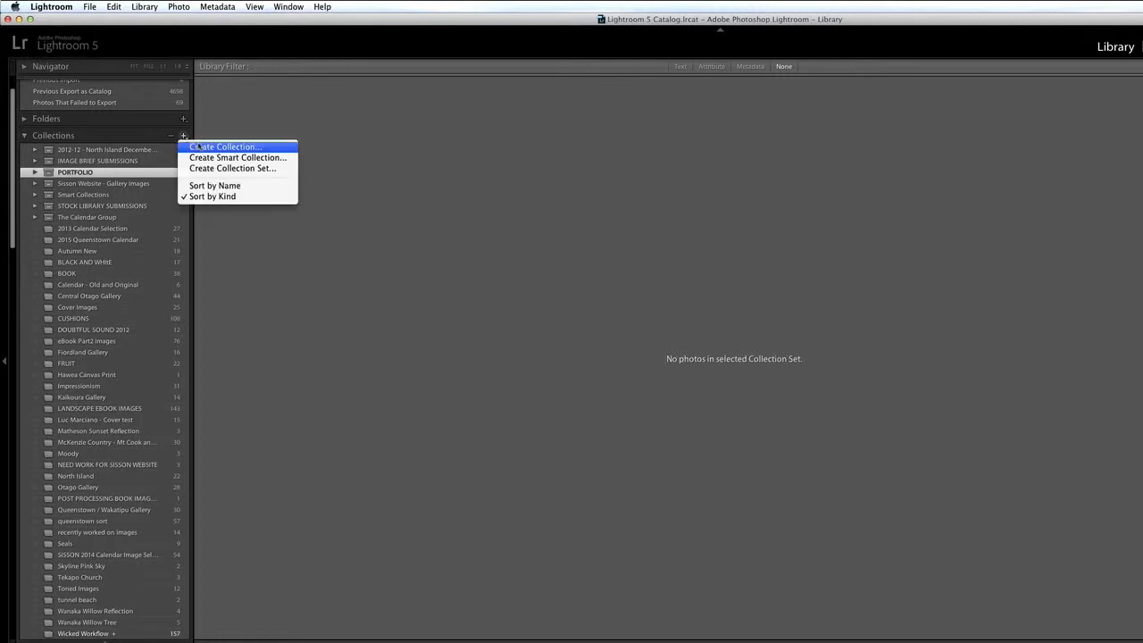
pyautogui.click(198, 146)
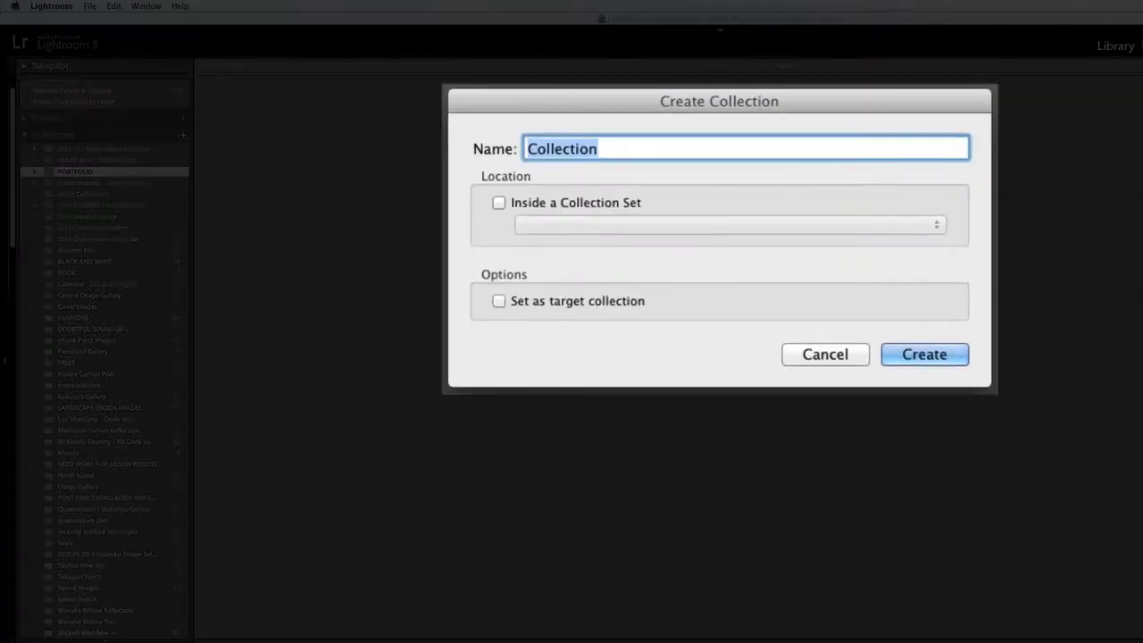
pyautogui.write('Portf')
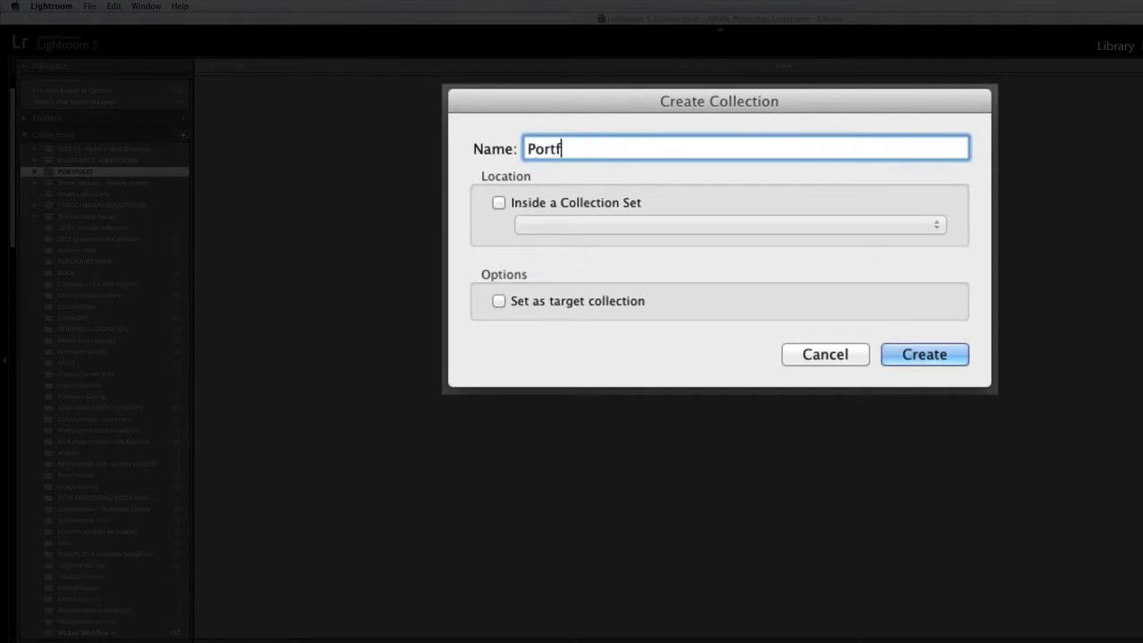
pyautogui.write('olio Selects')
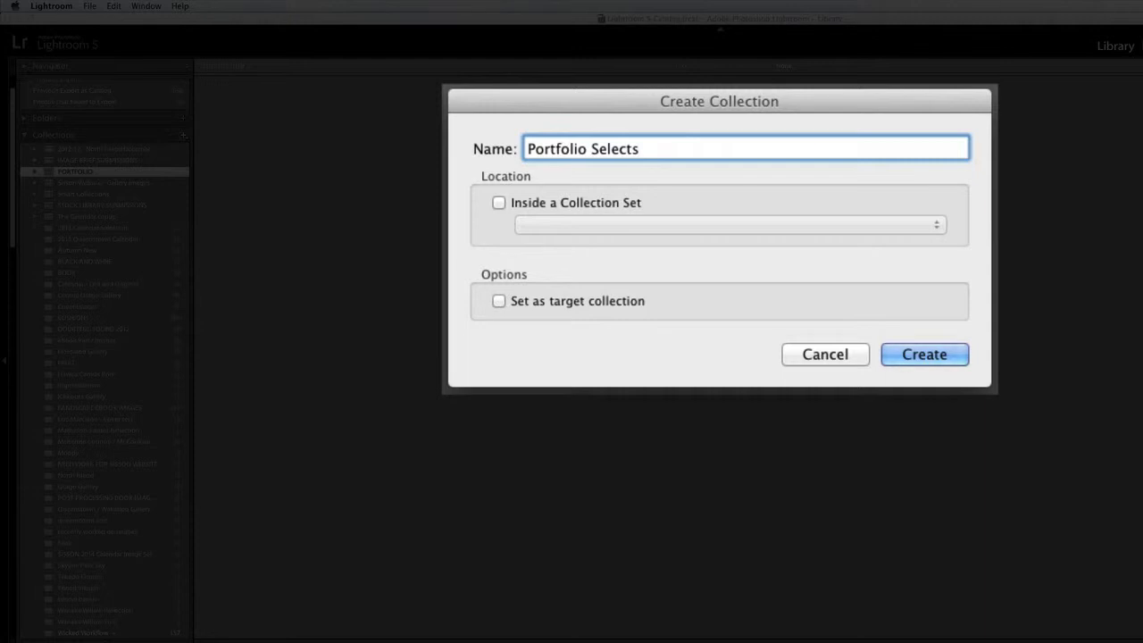
pyautogui.click(496, 204)
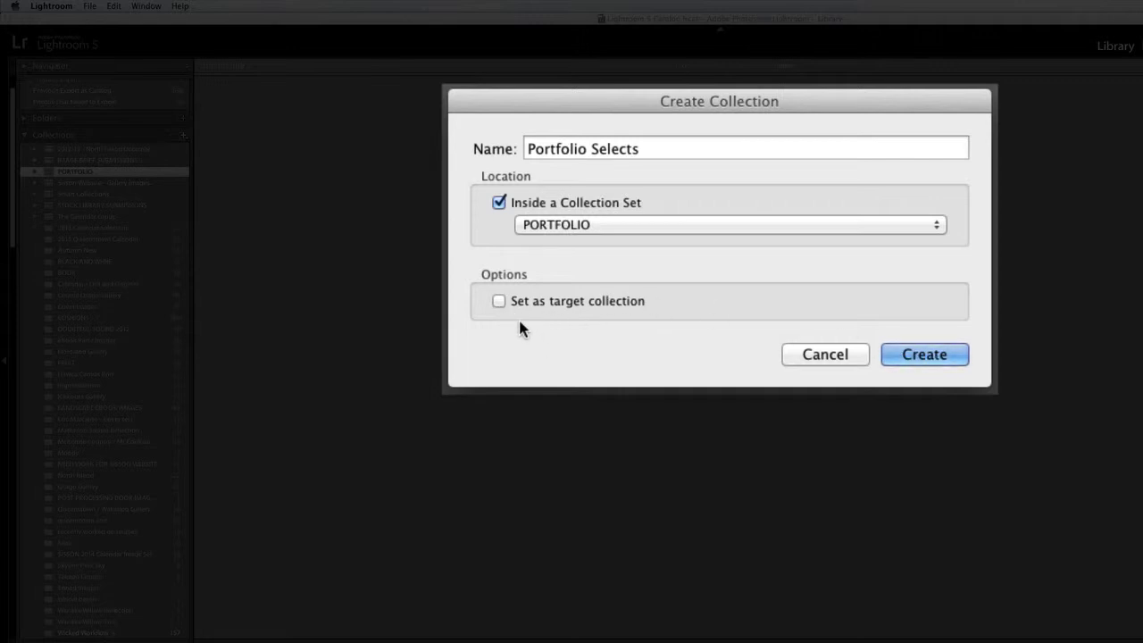
pyautogui.click(498, 301)
pyautogui.click(937, 360)
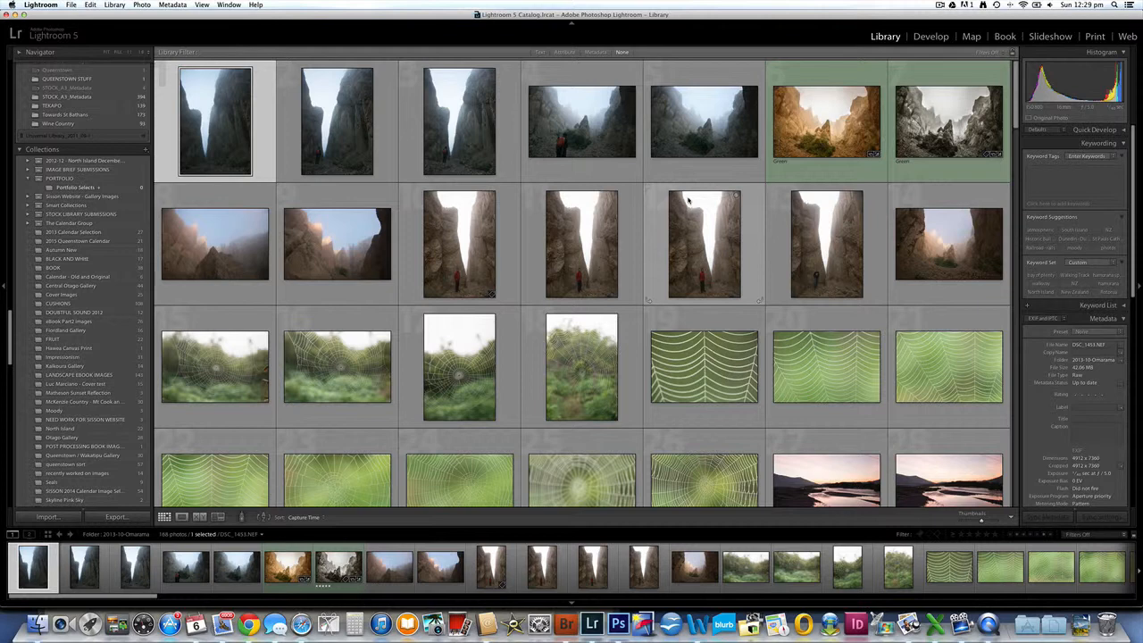
# Add the golden, green-labelled Clay Cliffs photo in the first row to the Portfolio Selects collection
pyautogui.click(823, 125)
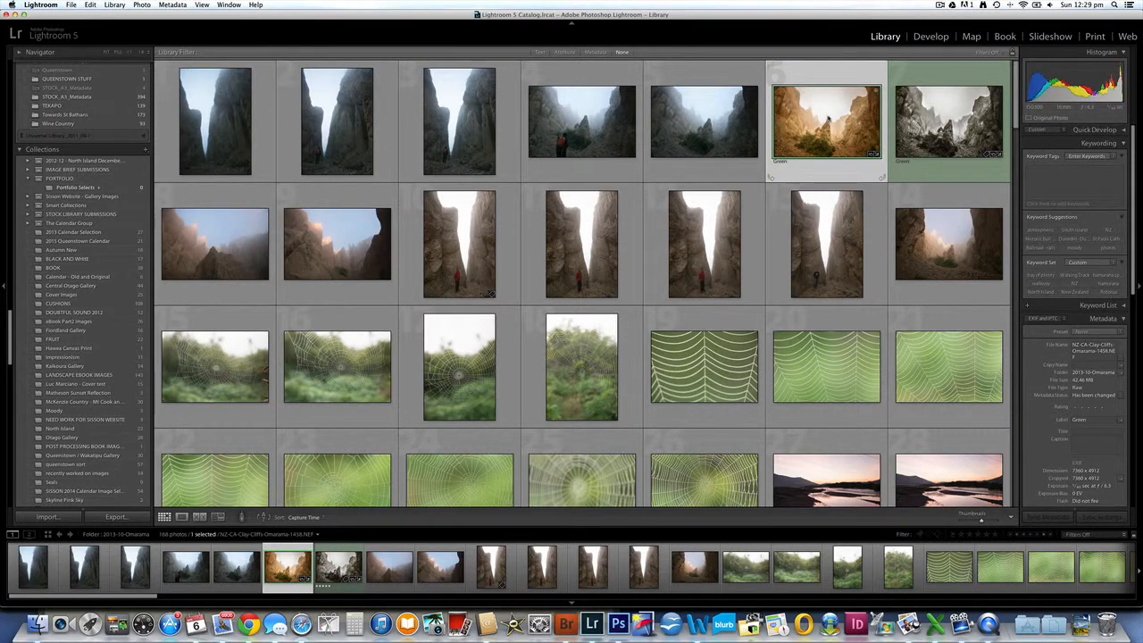
pyautogui.moveTo(826, 125); pyautogui.dragTo(79, 191)
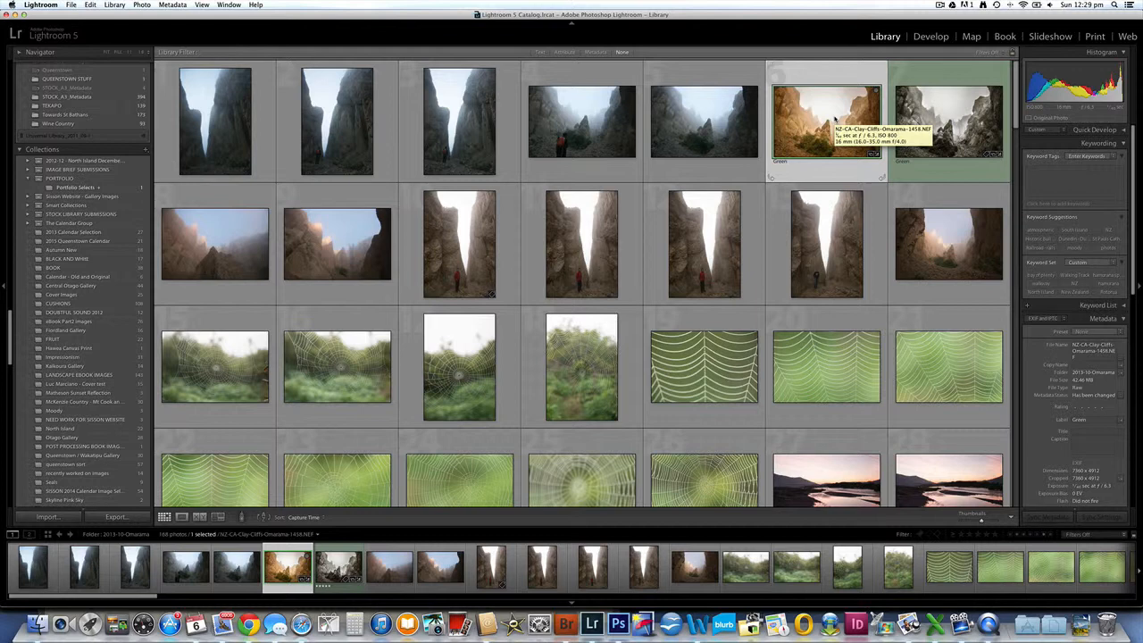
# Add the green-labelled river sunrise photo and the green-labelled cliffs pathway photo together to the Portfolio Selects collection
pyautogui.scroll(-4, 790, 209)
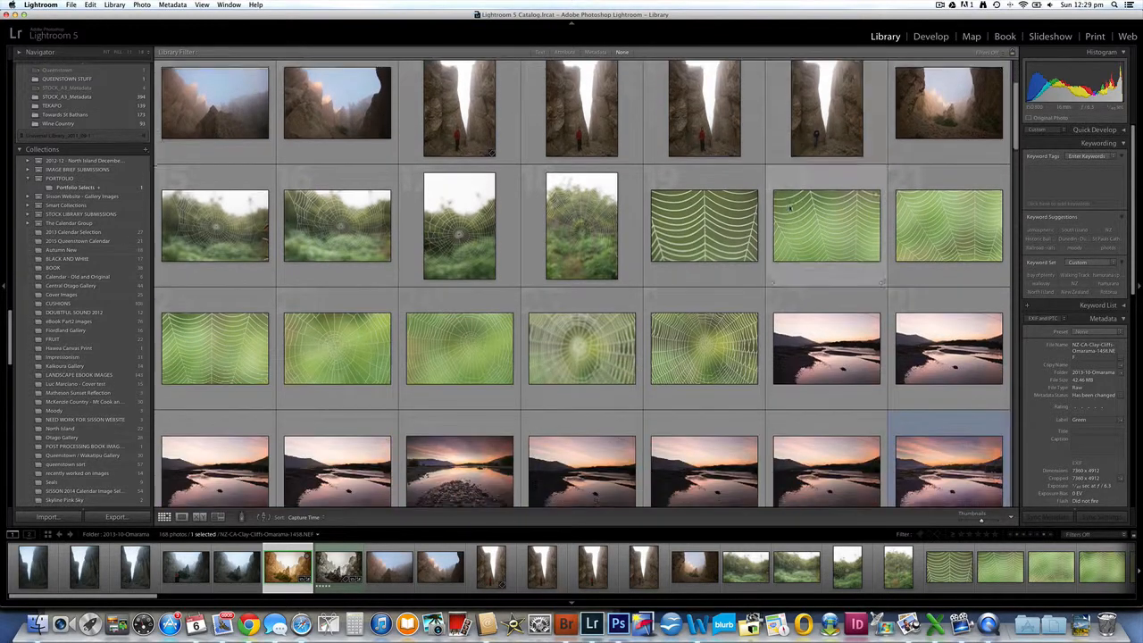
pyautogui.scroll(-3, 790, 209)
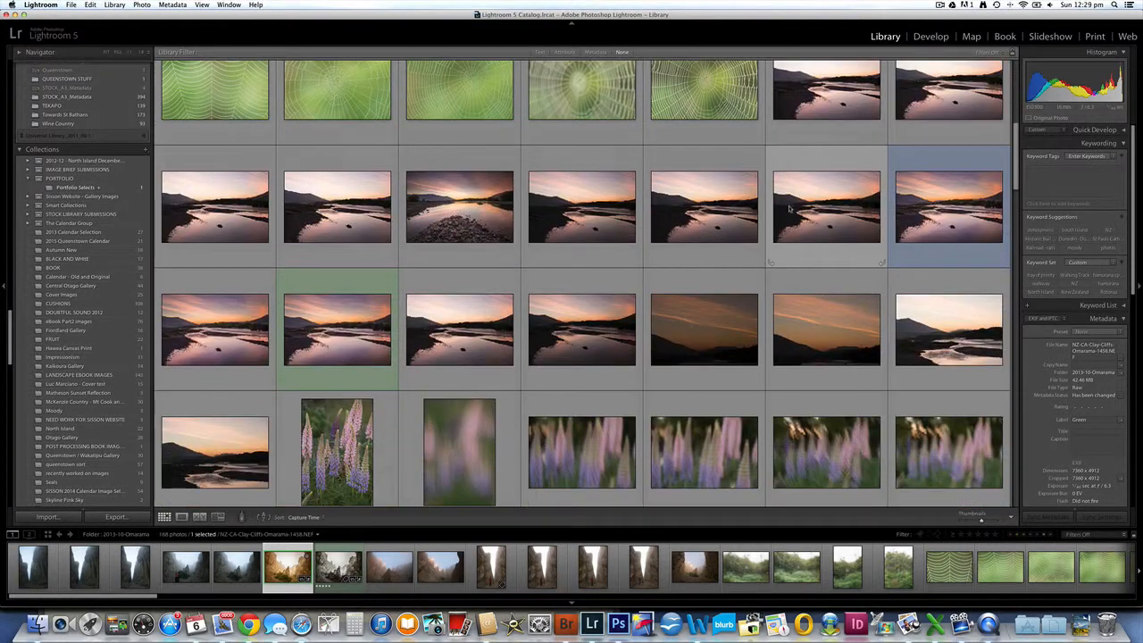
pyautogui.scroll(-3, 789, 208)
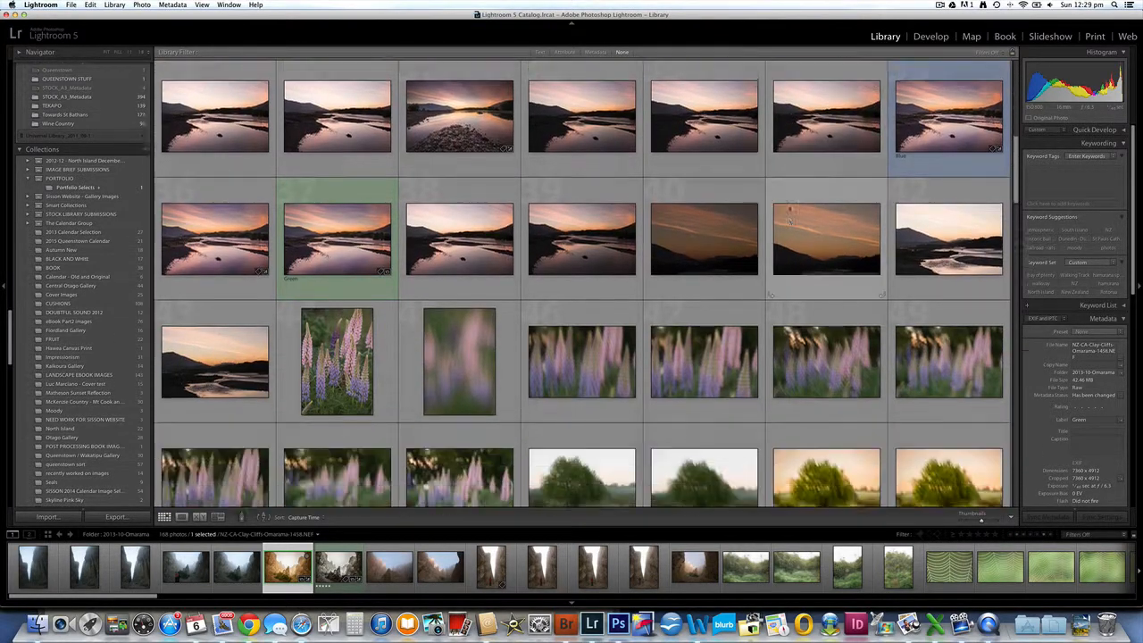
pyautogui.click(332, 221)
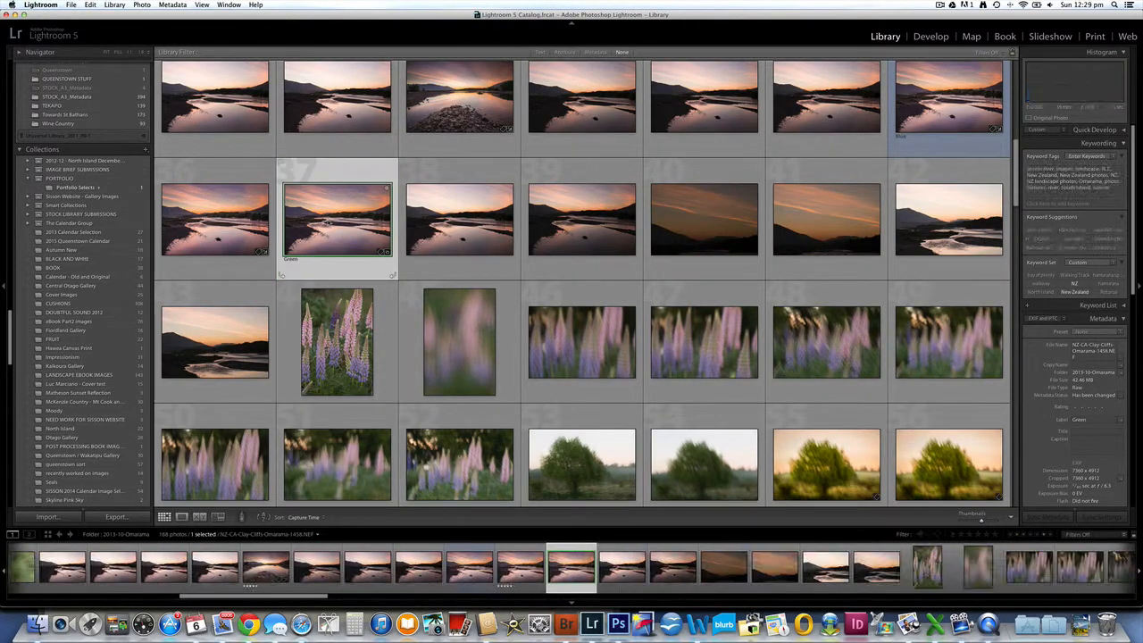
pyautogui.scroll(-15, 638, 256)
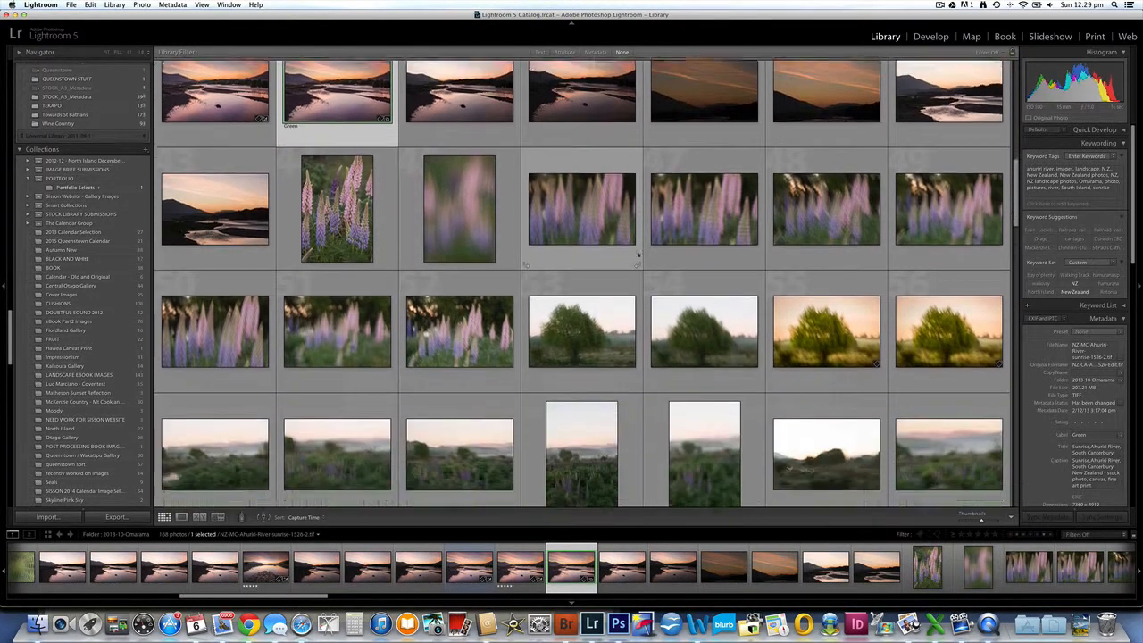
pyautogui.scroll(-10, 638, 256)
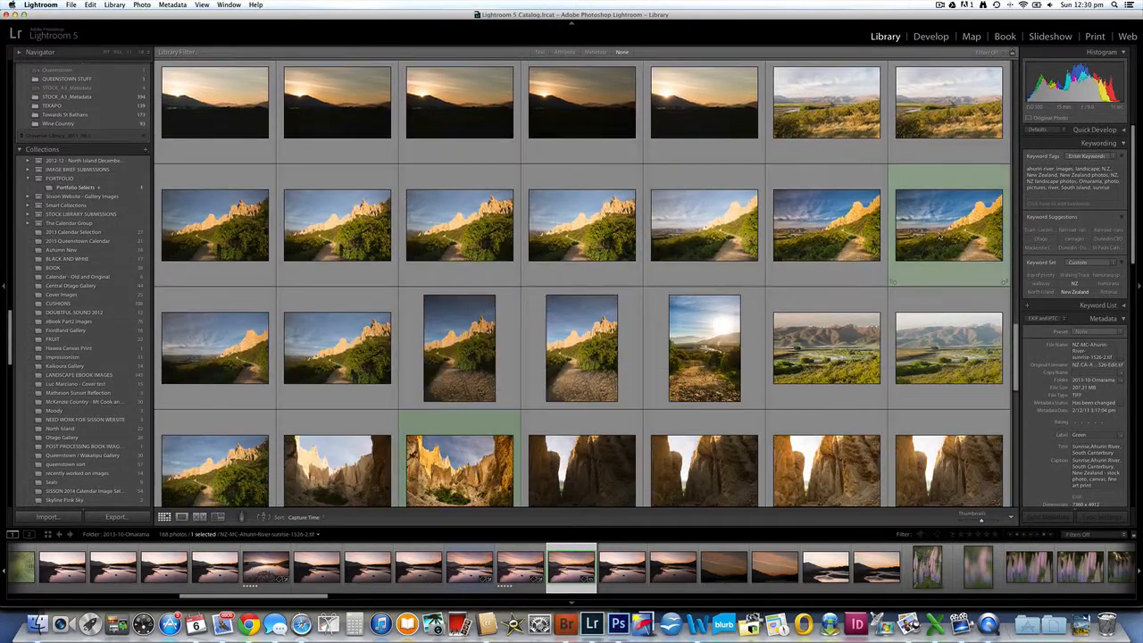
pyautogui.keyDown('super'); pyautogui.click(940, 237); pyautogui.keyUp('super')
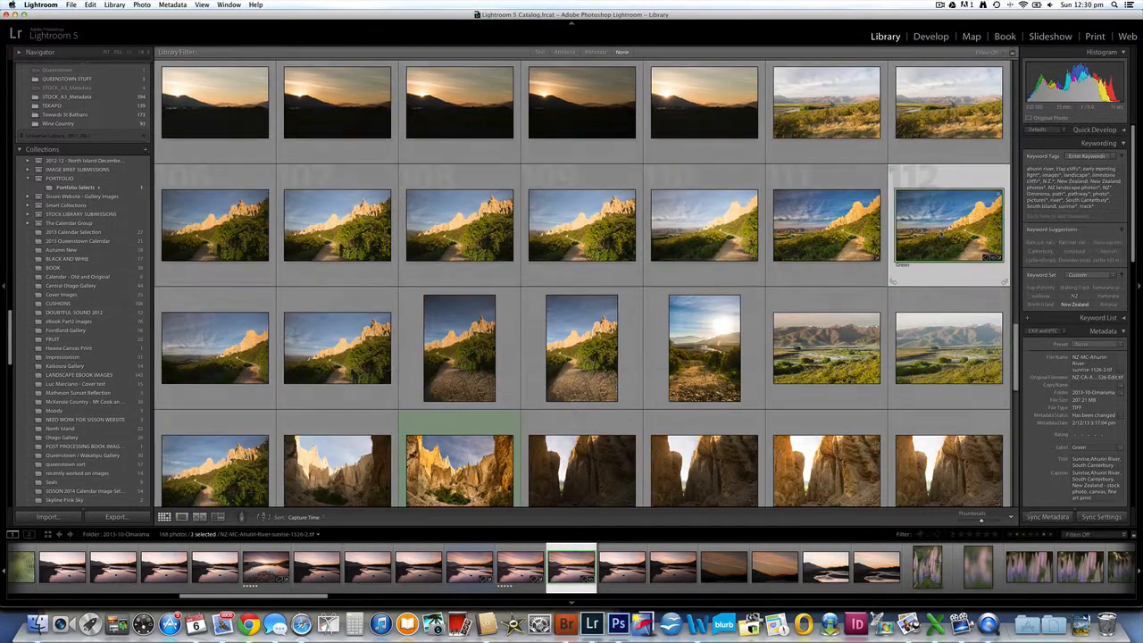
pyautogui.moveTo(940, 236); pyautogui.dragTo(96, 188)
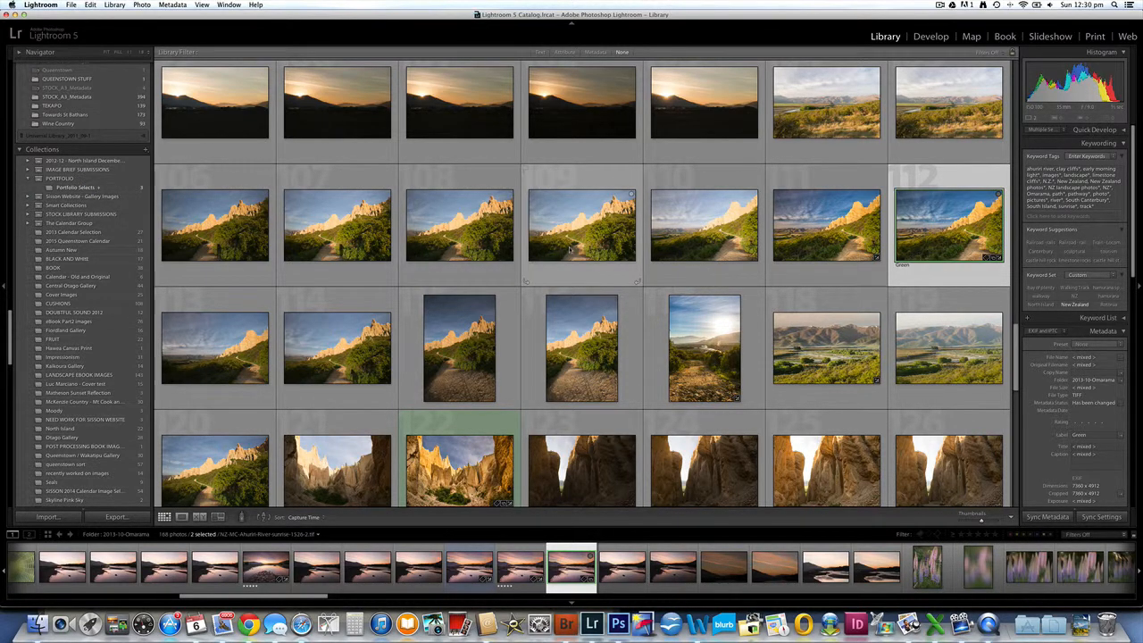
# Add the two remaining green-labelled Clay Cliffs photos, numbers 148 and 122 in the folder, to the target collection Portfolio Selects
pyautogui.moveTo(569, 252)
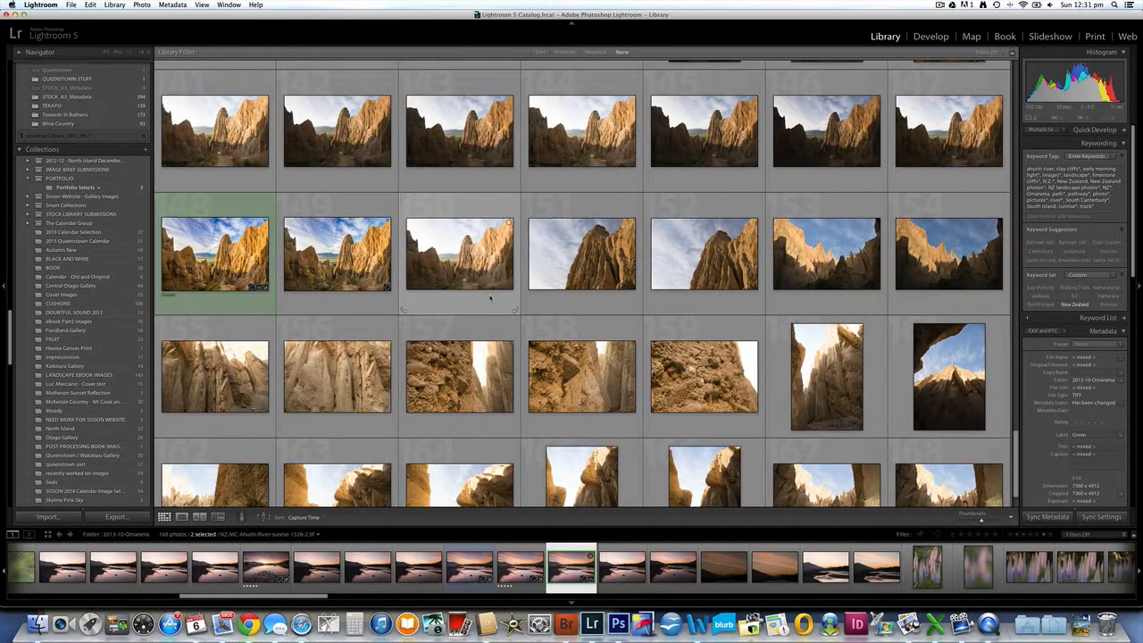
pyautogui.click(215, 230)
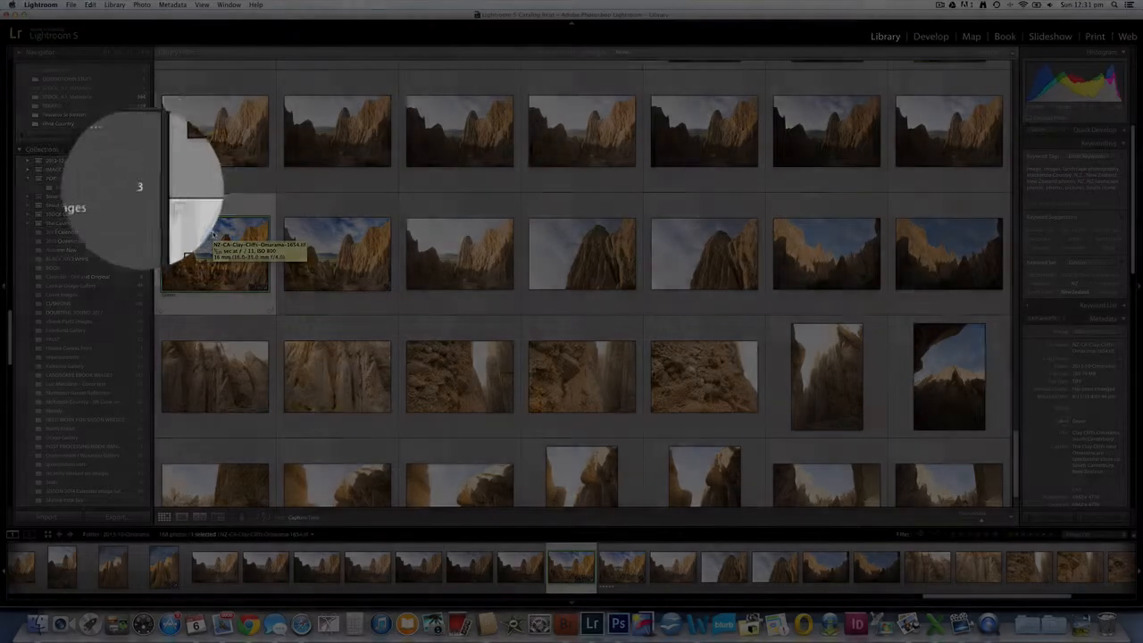
pyautogui.press('b')
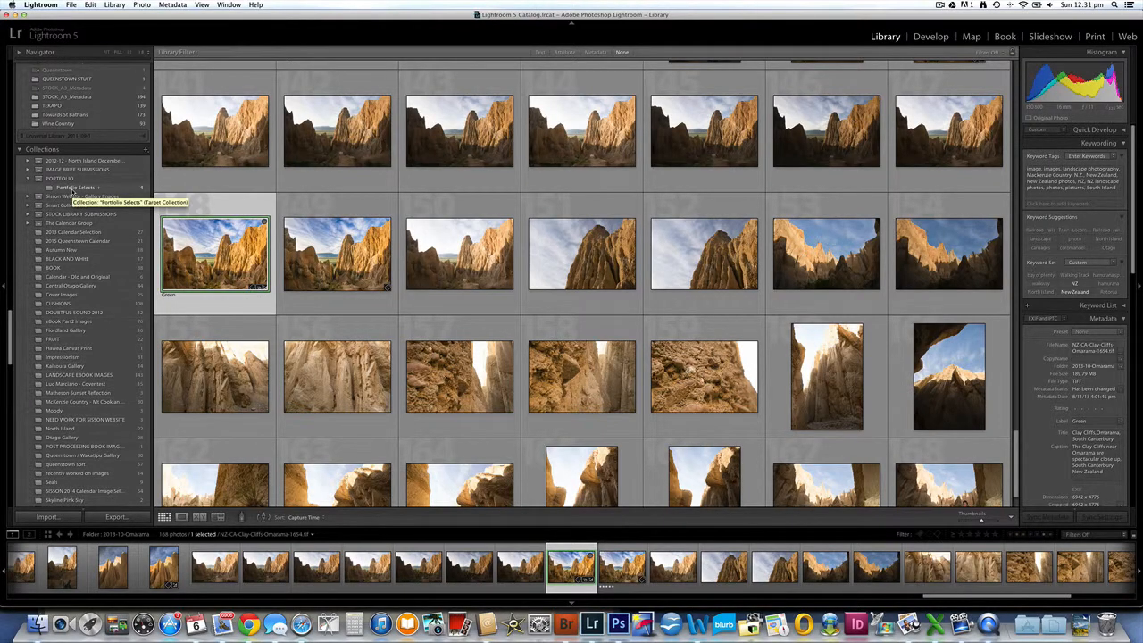
pyautogui.scroll(-2, 550, 324)
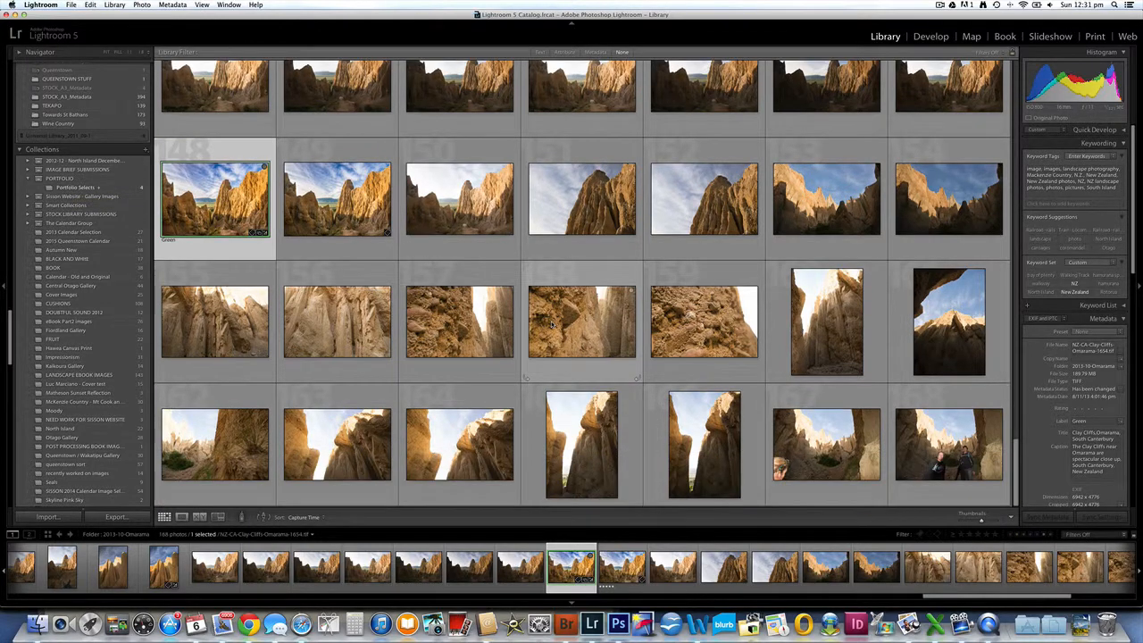
pyautogui.scroll(-10, 550, 323)
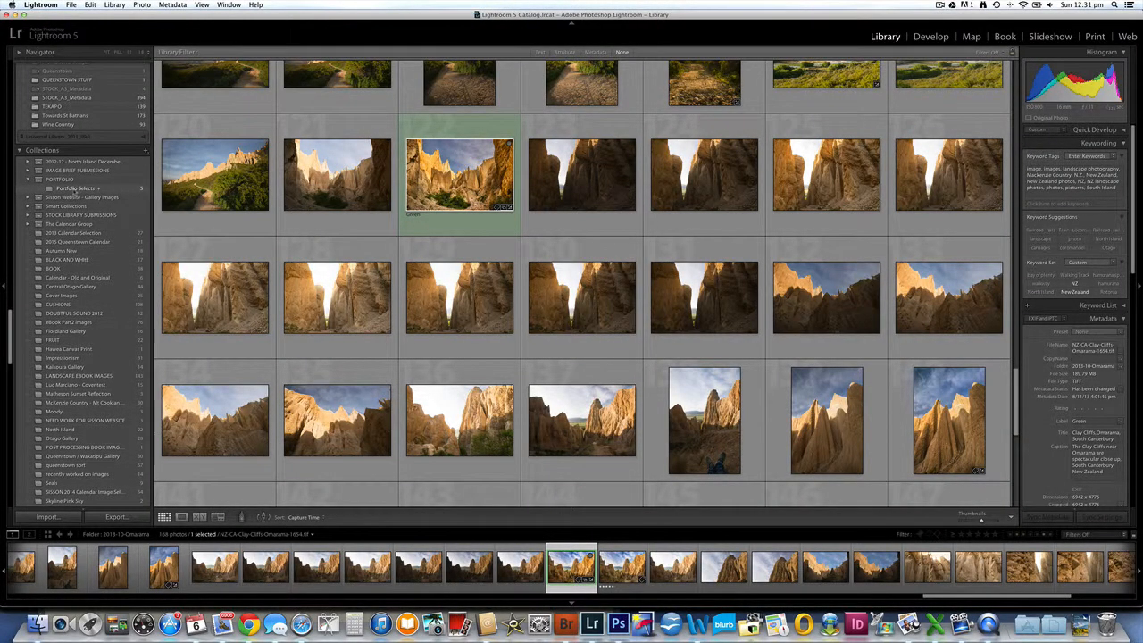
# Open the Portfolio Selects collection and remove the cliffs pathway photo from it
pyautogui.click(76, 189)
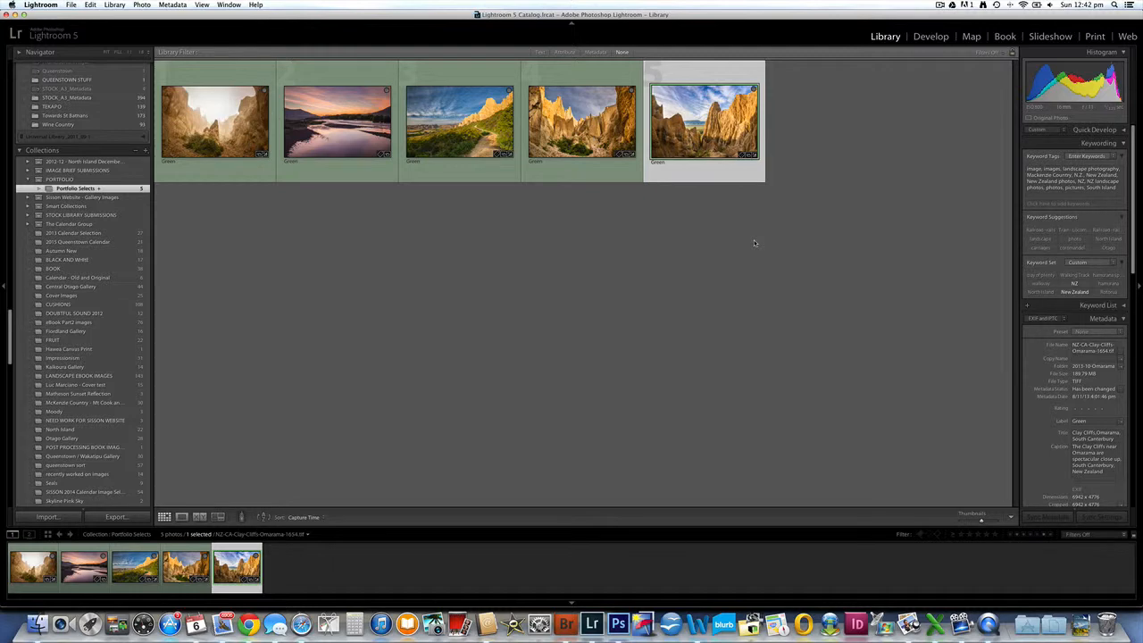
pyautogui.click(455, 120)
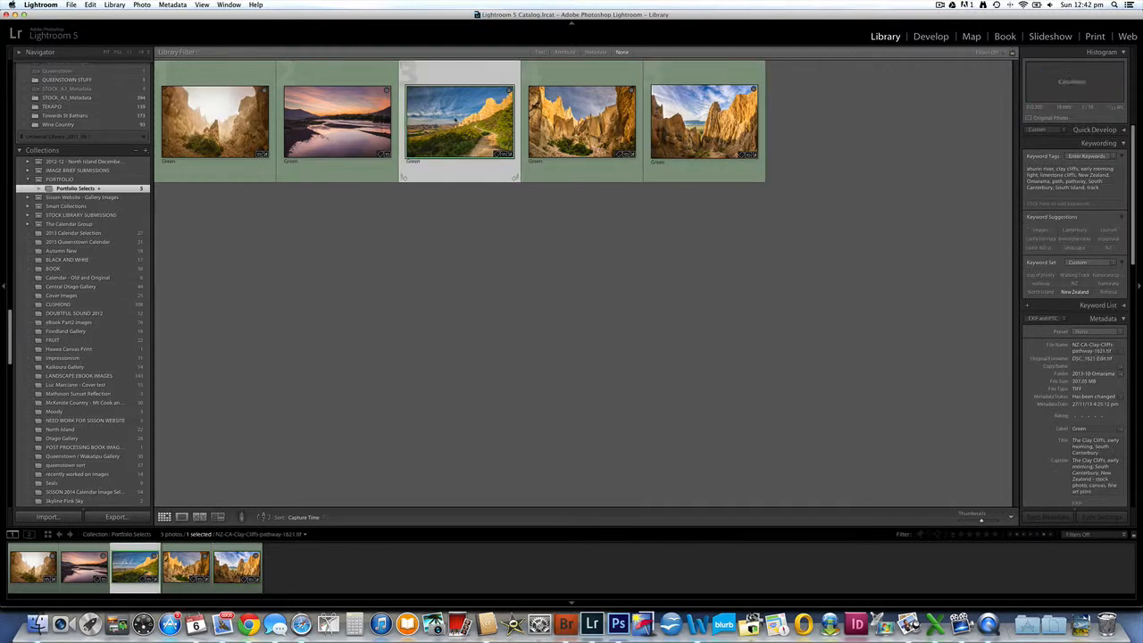
pyautogui.press('Delete')
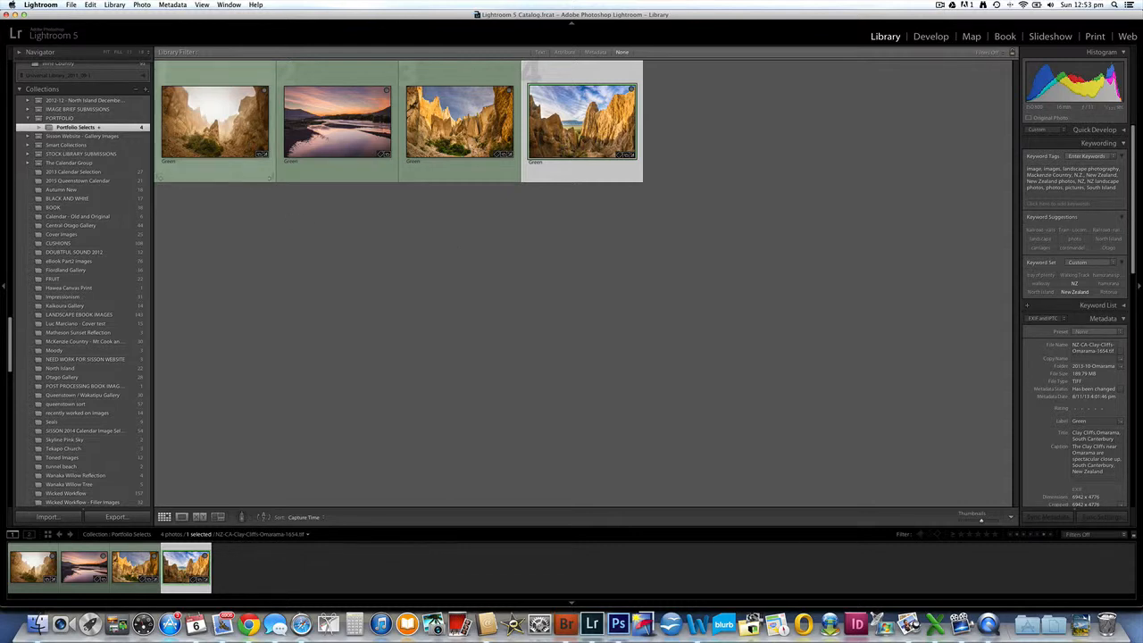
# Create a collection named Landscape Portfolio inside the PORTFOLIO set and add the river sunrise photo from Portfolio Selects to it
pyautogui.click(145, 90)
pyautogui.click(174, 98)
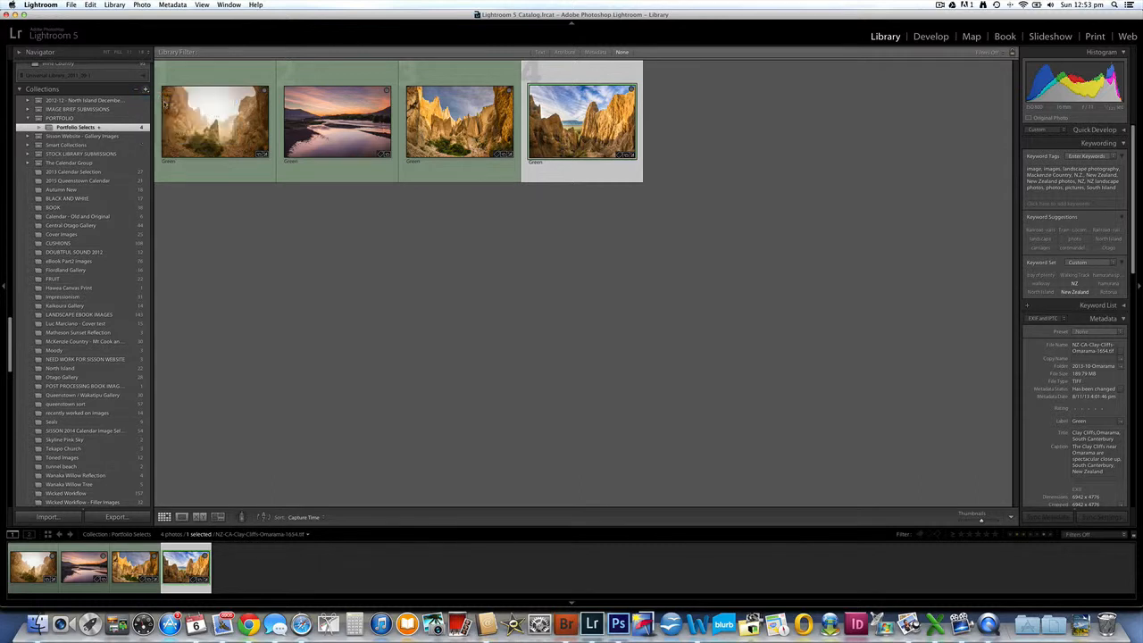
pyautogui.write('Lands')
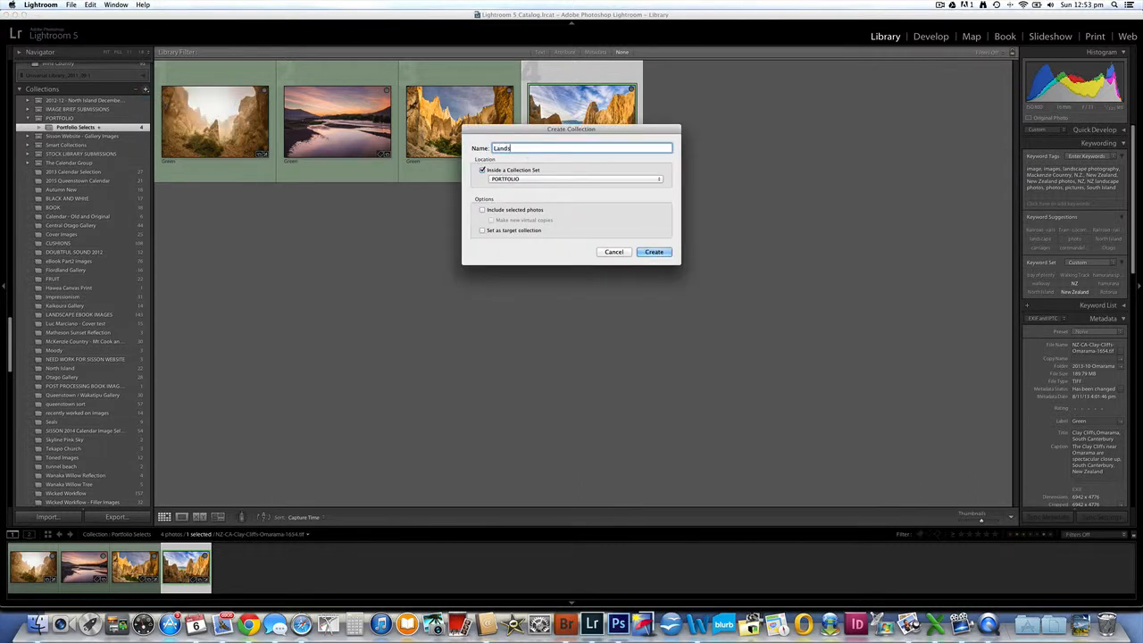
pyautogui.write('cape Portfolio')
pyautogui.click(646, 252)
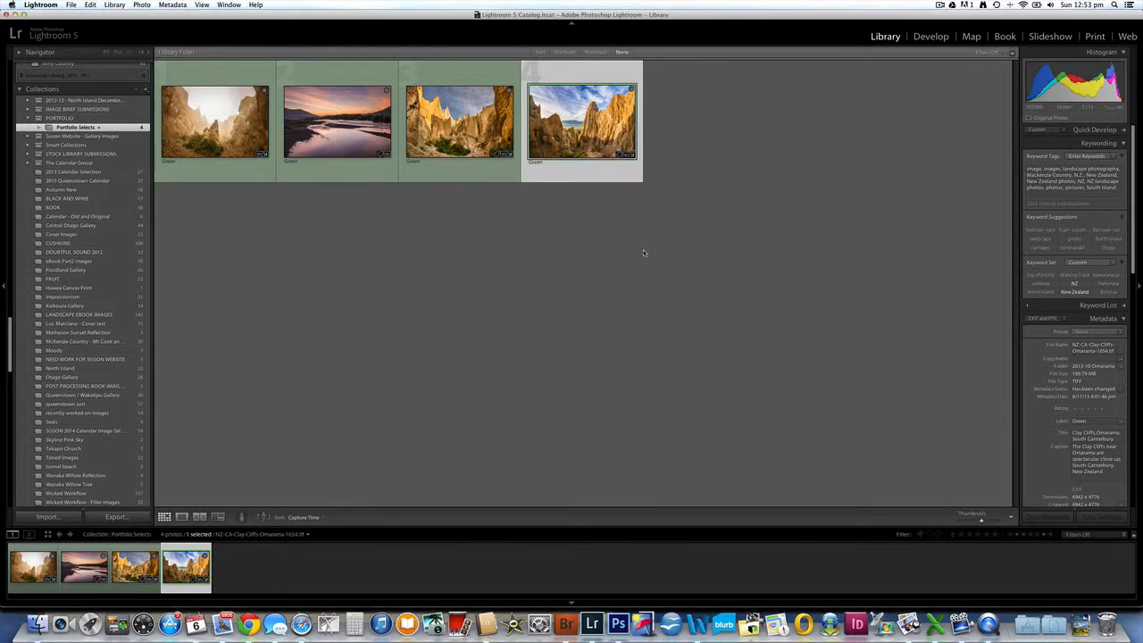
pyautogui.click(305, 114)
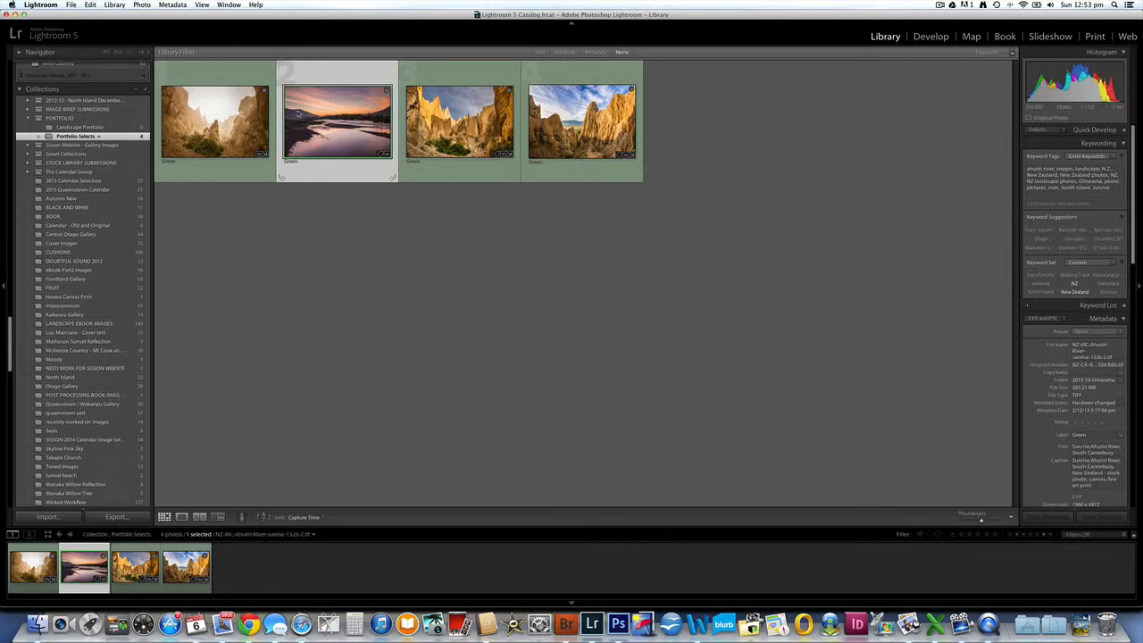
pyautogui.moveTo(303, 116); pyautogui.dragTo(101, 130)
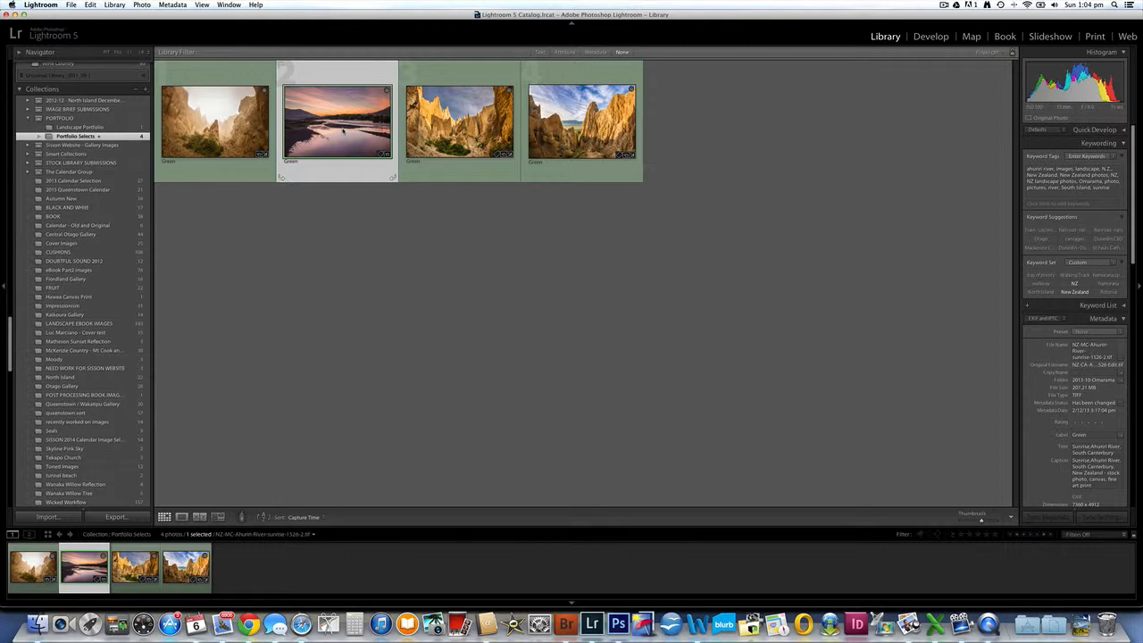
# Go from the river sunrise photo in Portfolio Selects to its source folder in the library
pyautogui.rightClick(342, 130)
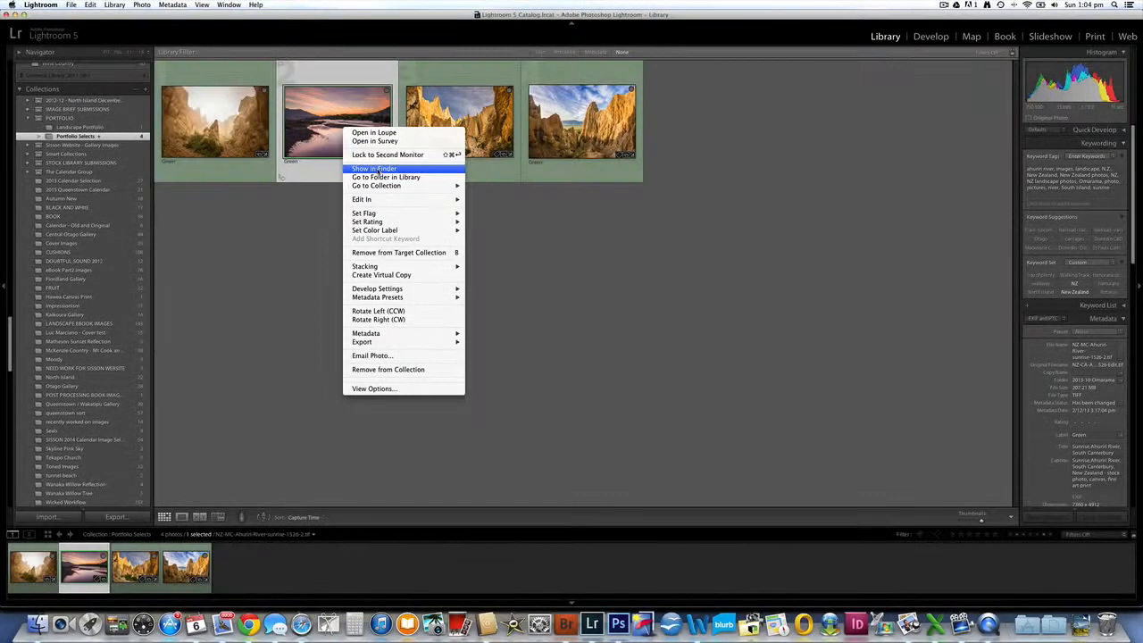
pyautogui.moveTo(357, 188)
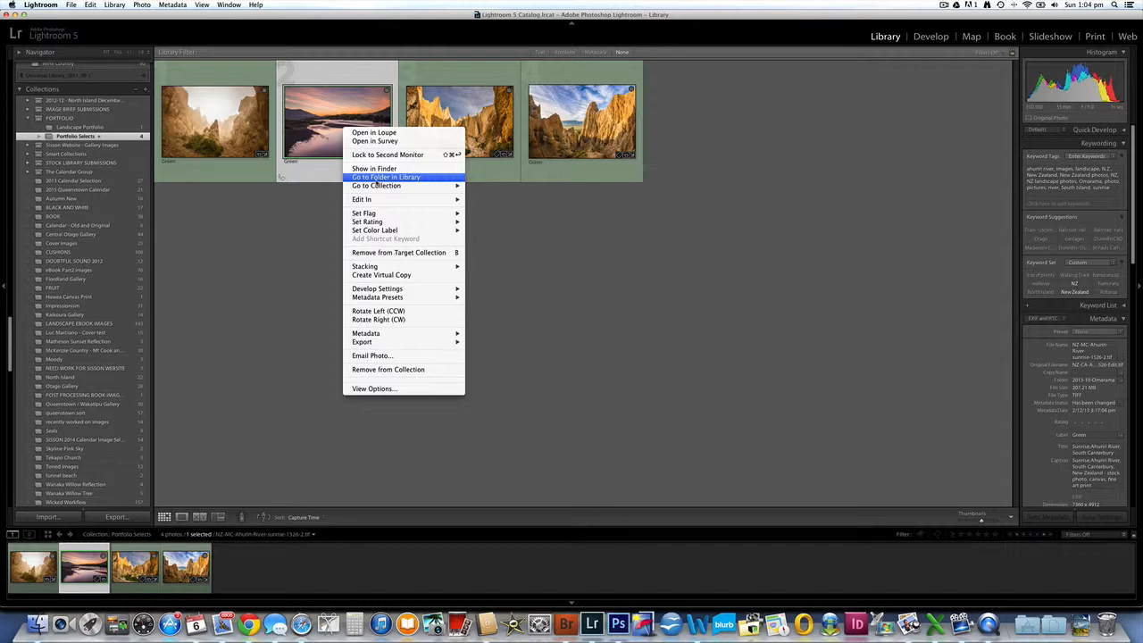
pyautogui.click(384, 177)
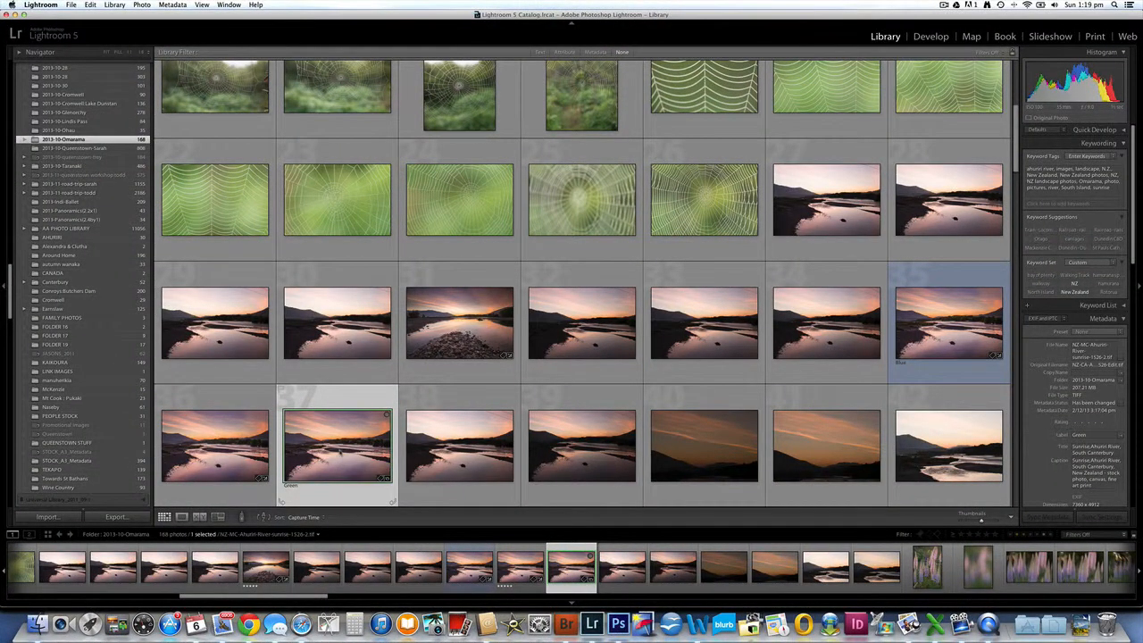
# Go from the green-labelled river sunrise photo in the folder back to its Portfolio Selects collection
pyautogui.rightClick(339, 452)
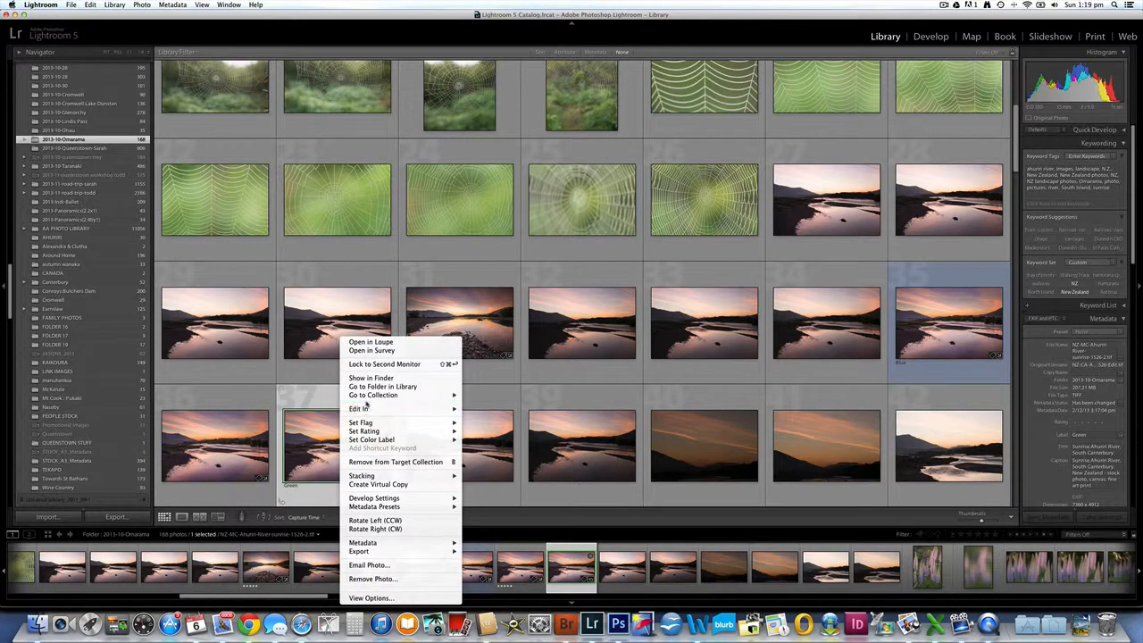
pyautogui.moveTo(368, 398)
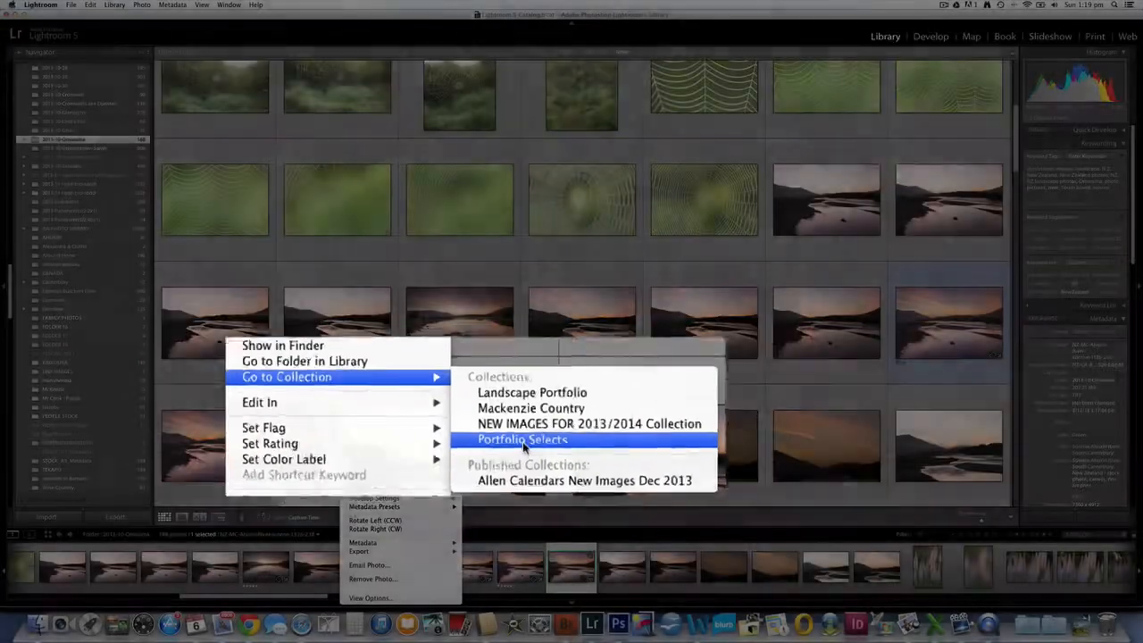
pyautogui.click(528, 446)
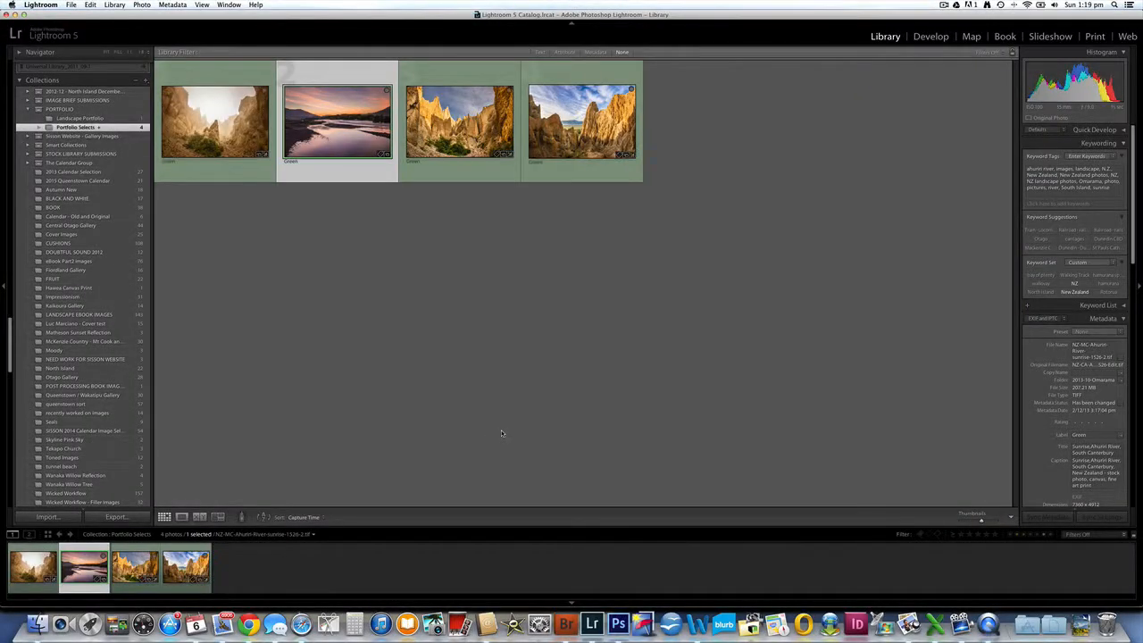